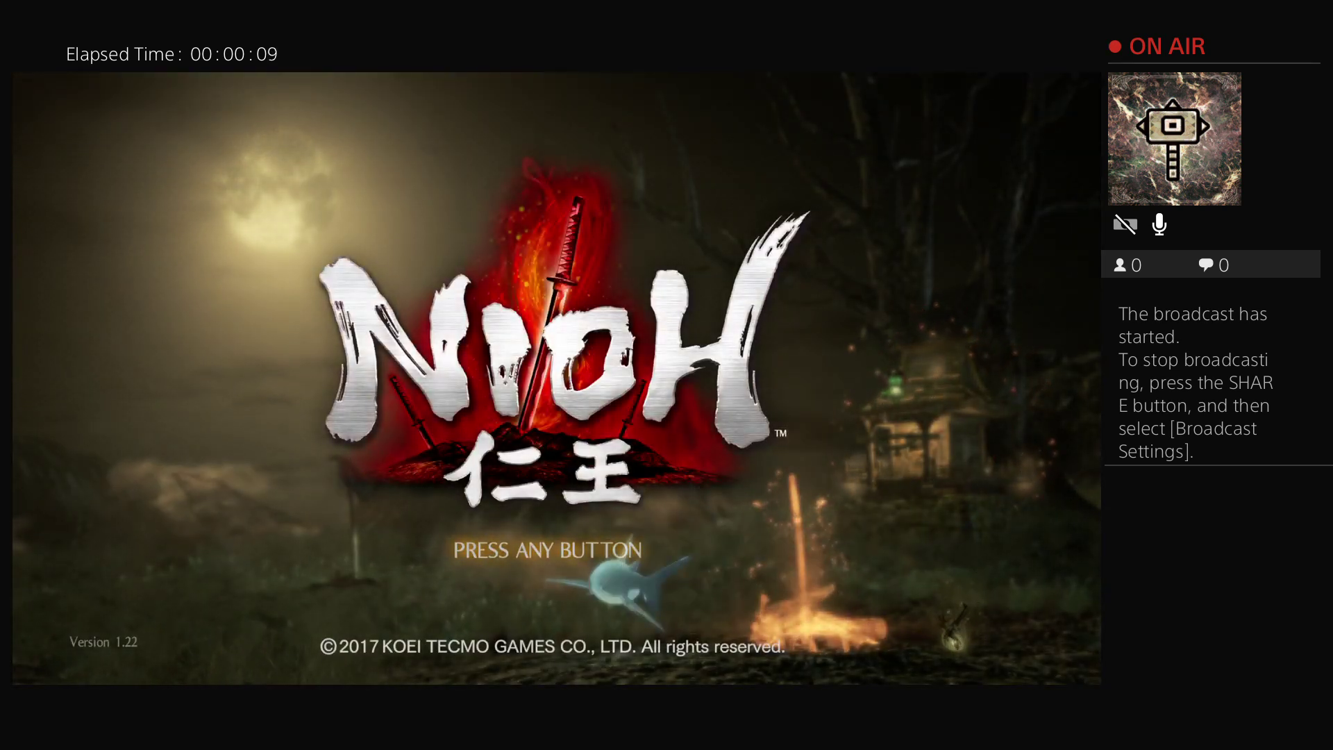
pyautogui.press('Return')
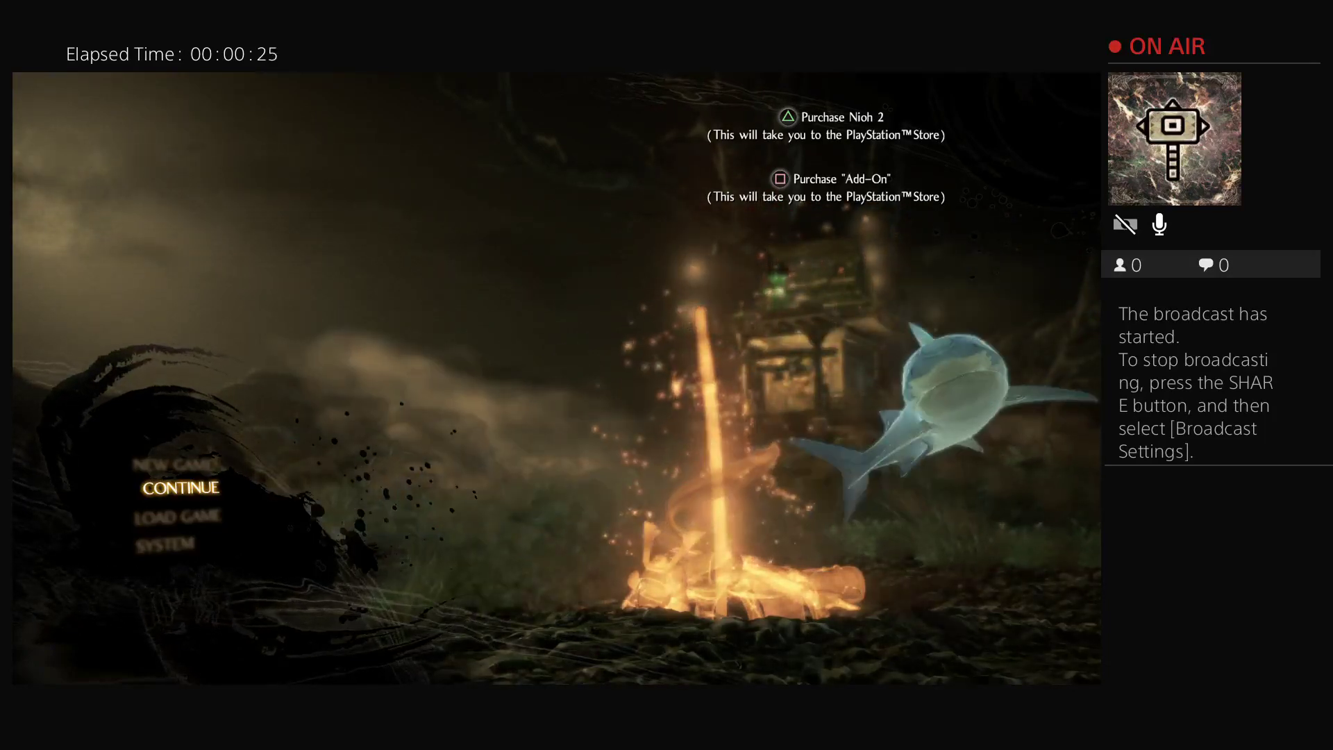
pyautogui.press('Down')
pyautogui.press('Up')
pyautogui.press('Up')
pyautogui.press('Return')
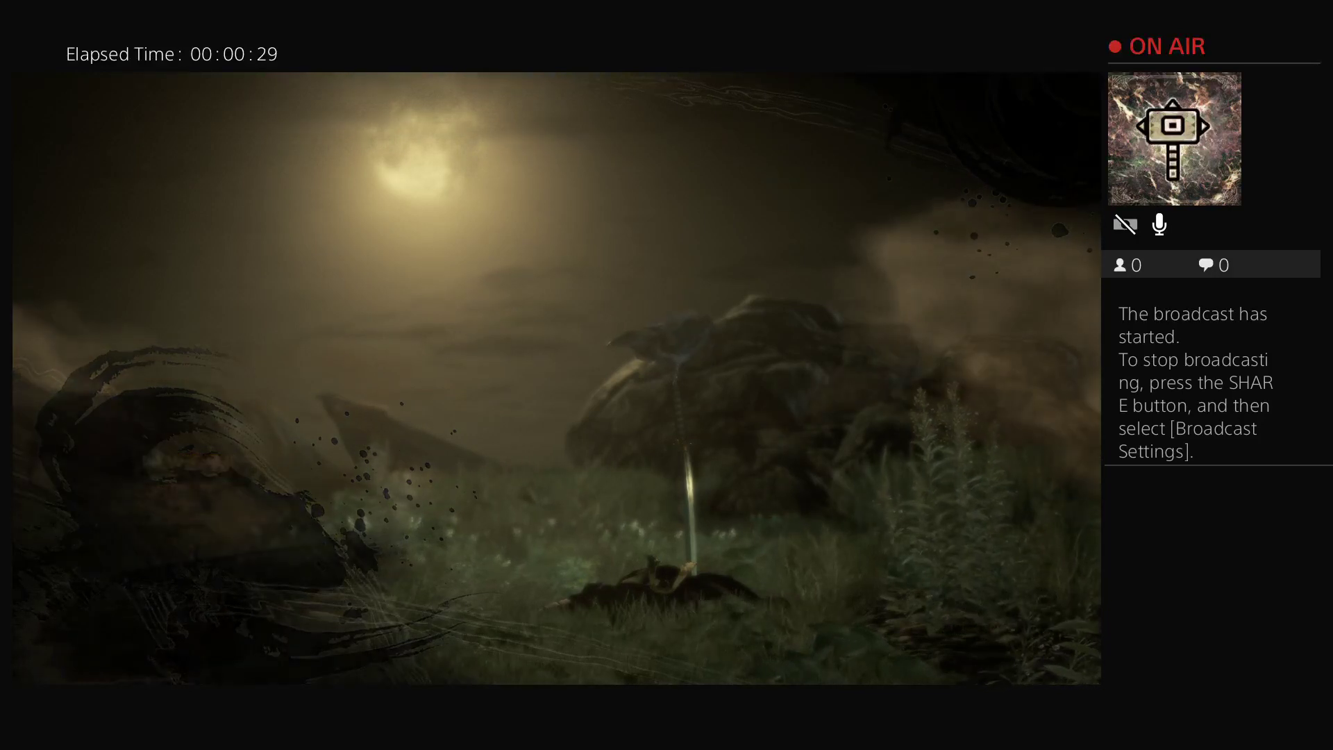